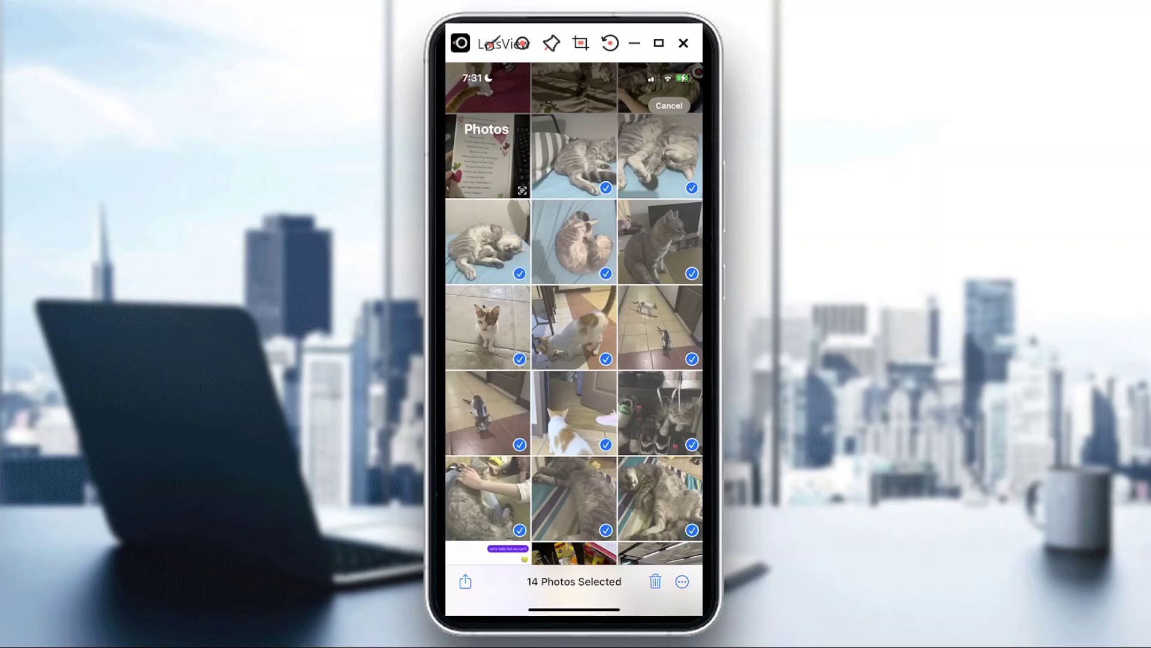
{"action": "left_click", "coordinate": [465, 580]}
{"action": "scroll", "coordinate": [575, 359], "scroll_direction": "down", "scroll_amount": 3}
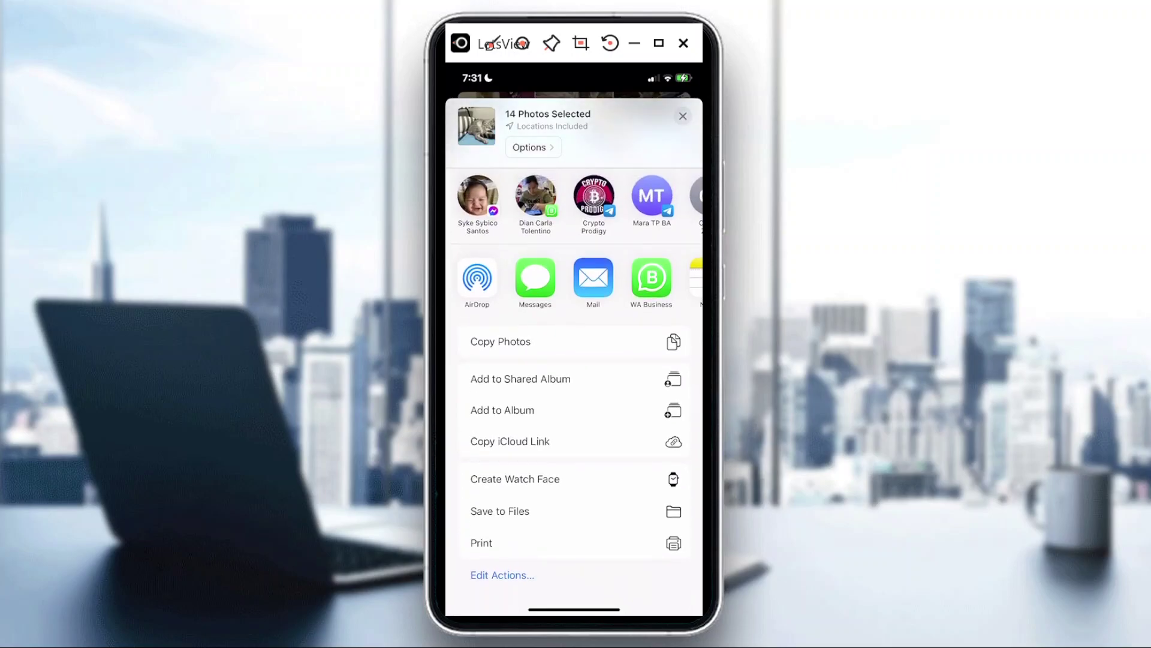
{"action": "scroll", "coordinate": [575, 359], "scroll_direction": "up", "scroll_amount": 3}
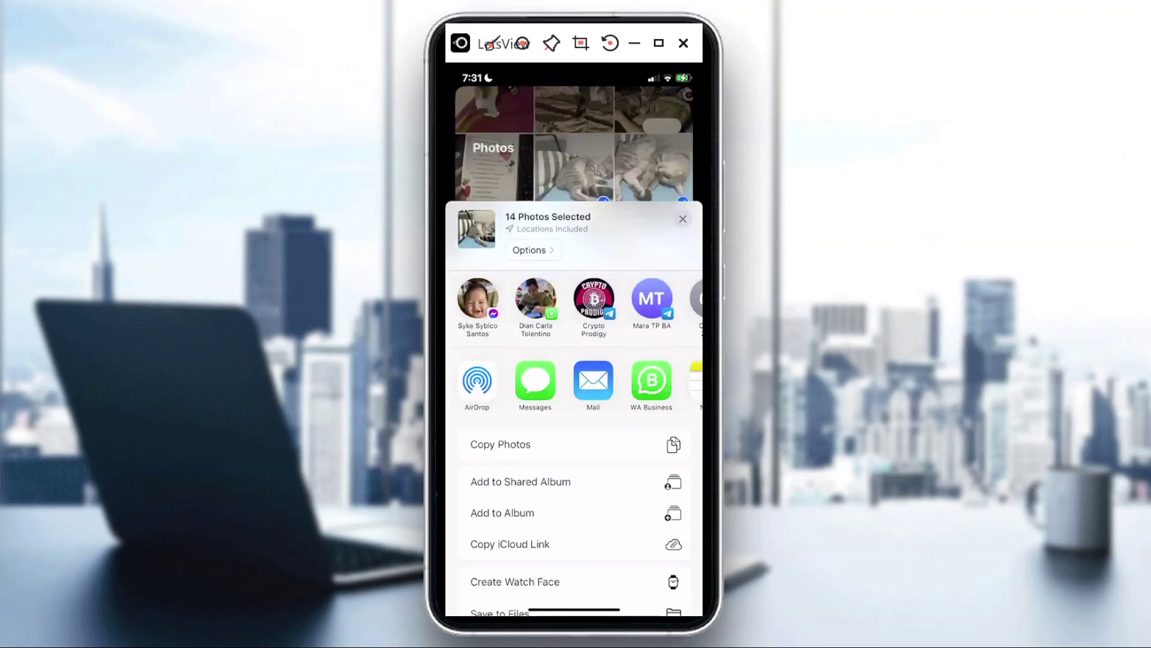
{"action": "scroll", "coordinate": [575, 360], "scroll_direction": "up", "scroll_amount": 3}
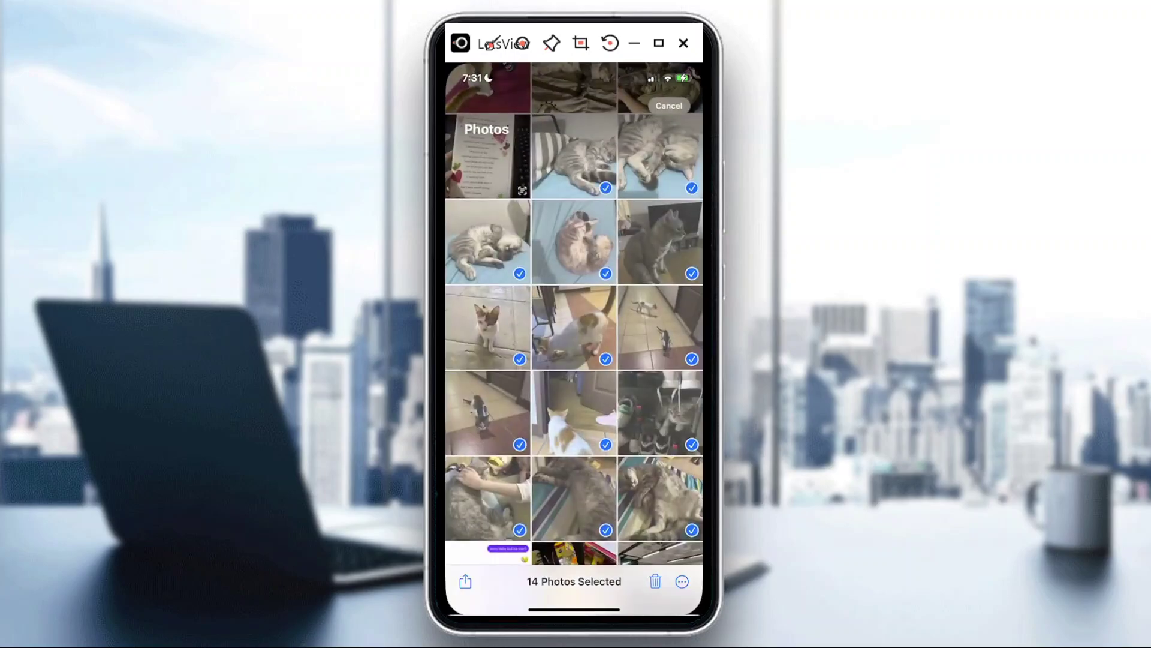